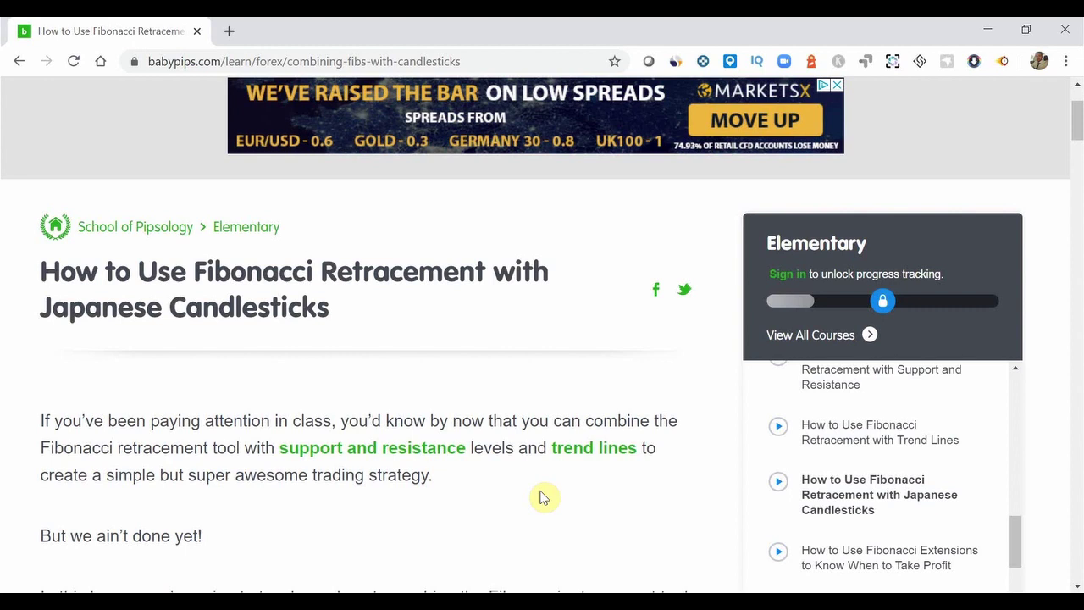
scroll(543, 497, "down", 2)
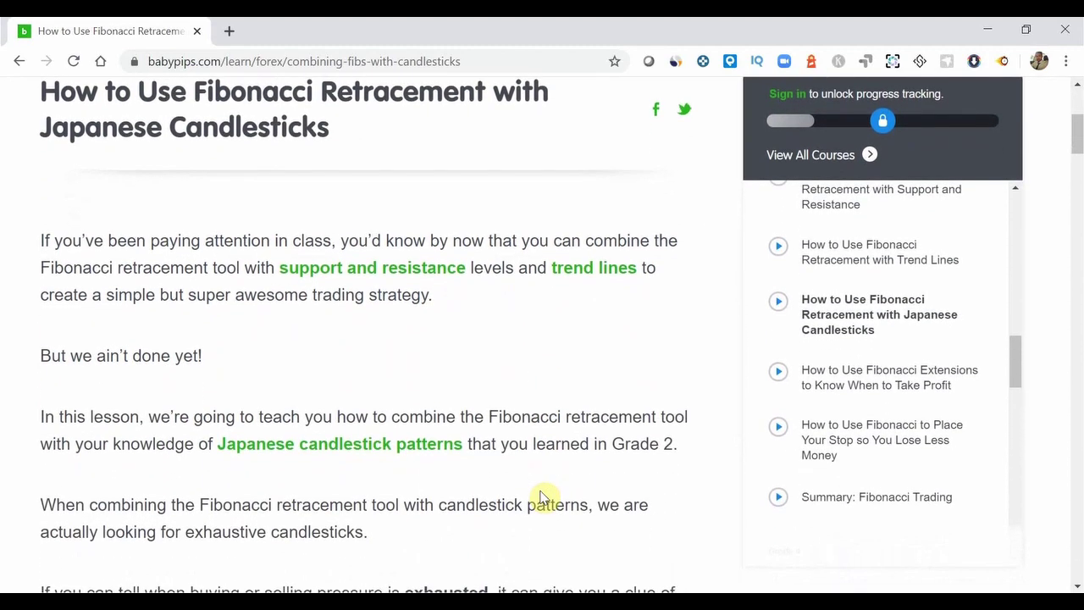
scroll(543, 497, "down", 1)
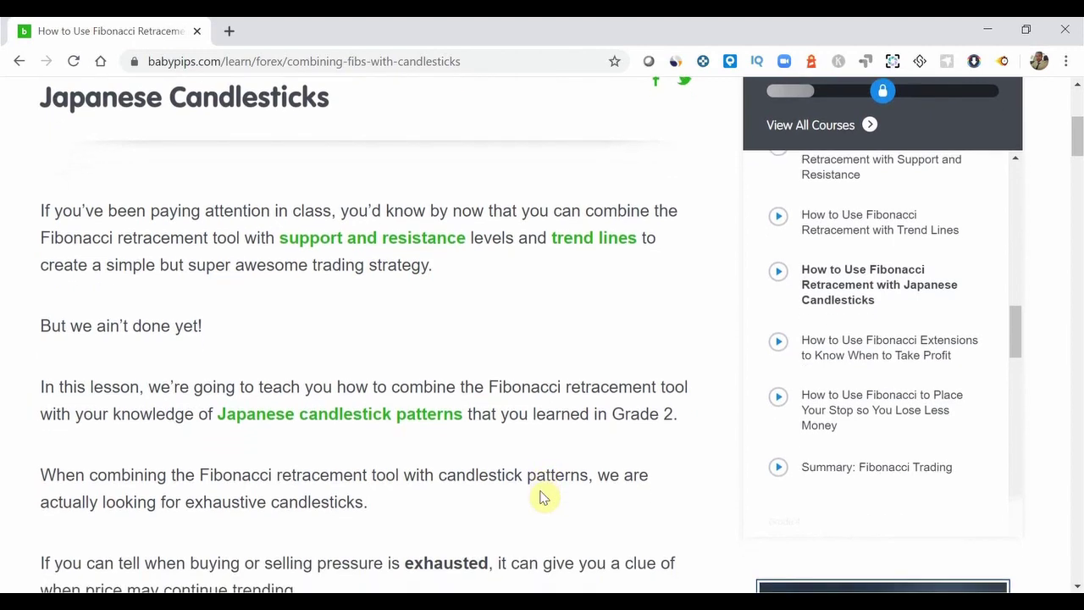
scroll(542, 497, "down", 2)
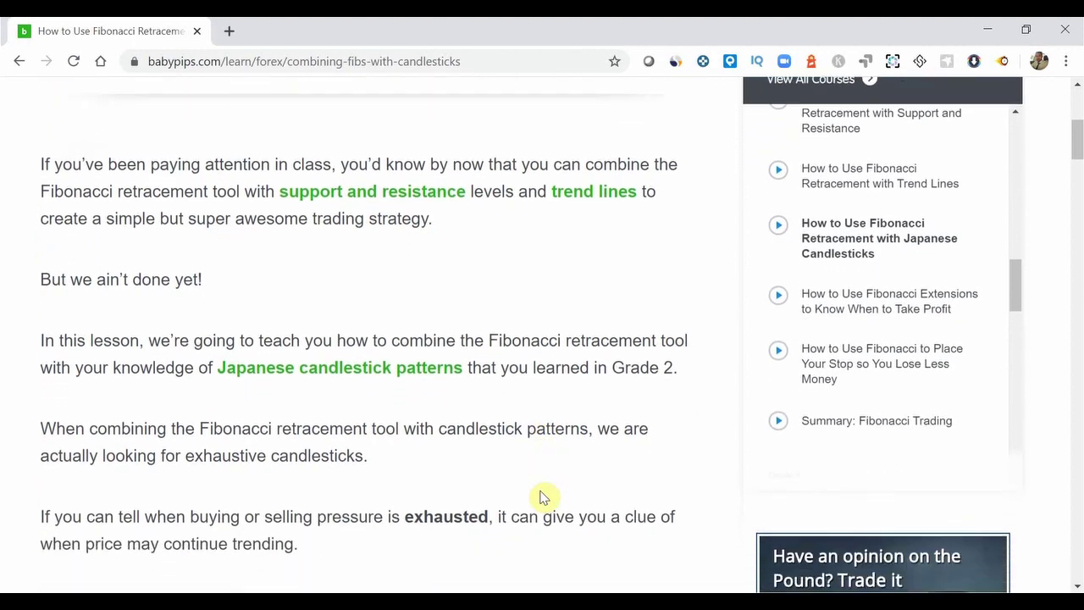
scroll(543, 497, "down", 4)
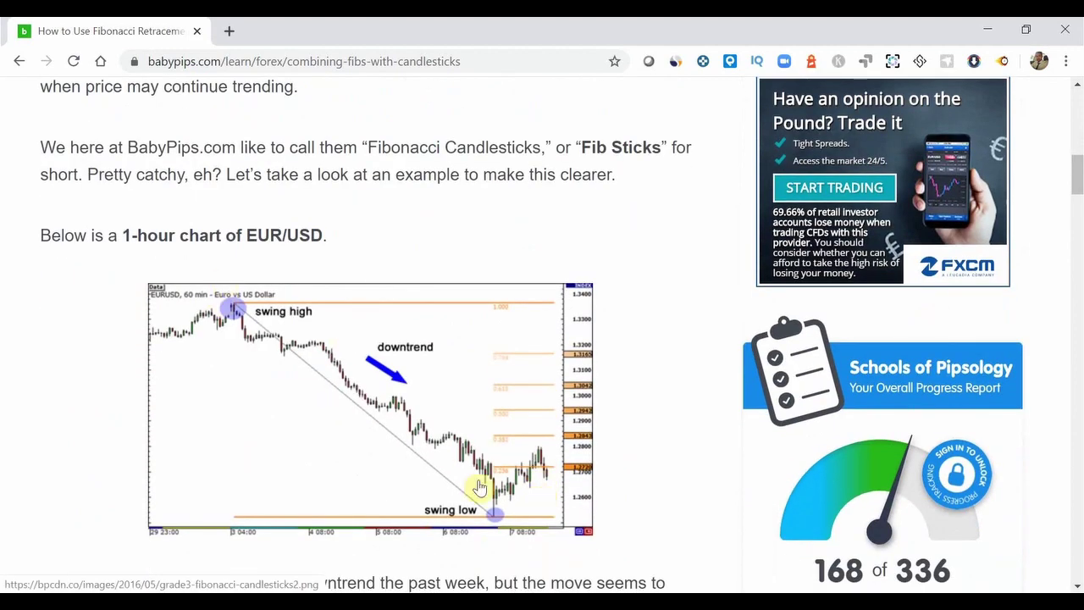
scroll(528, 493, "down", 1)
scroll(527, 491, "down", 1)
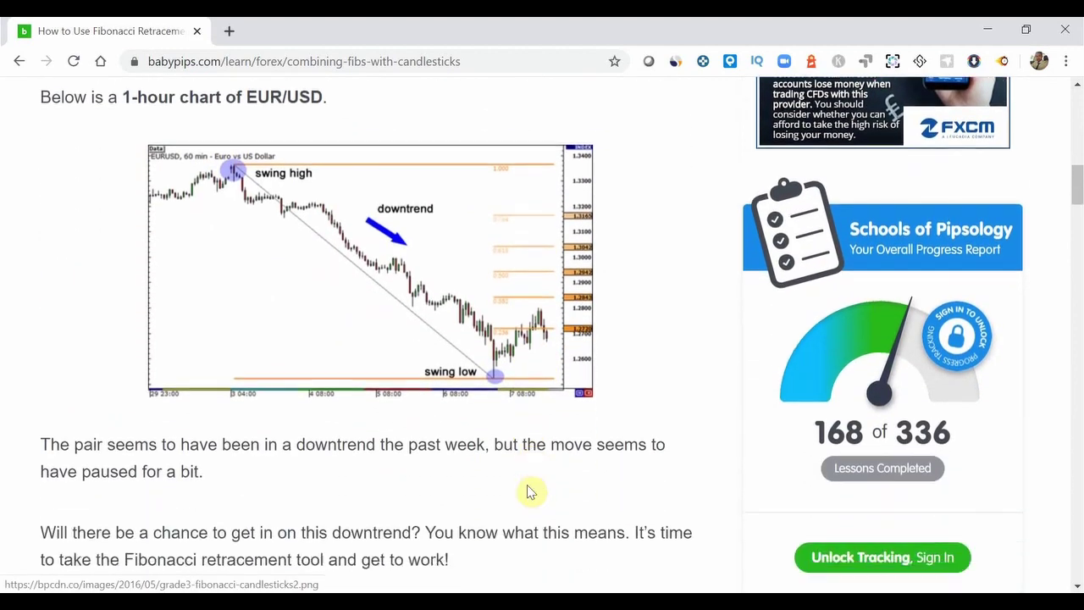
scroll(527, 485, "down", 1)
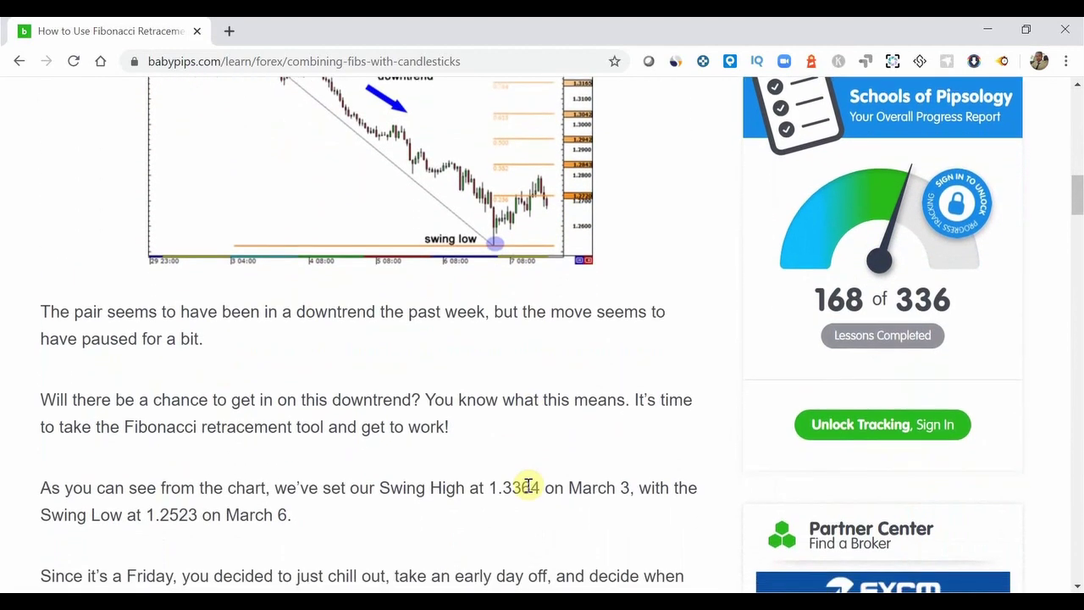
scroll(527, 484, "down", 2)
scroll(527, 493, "down", 2)
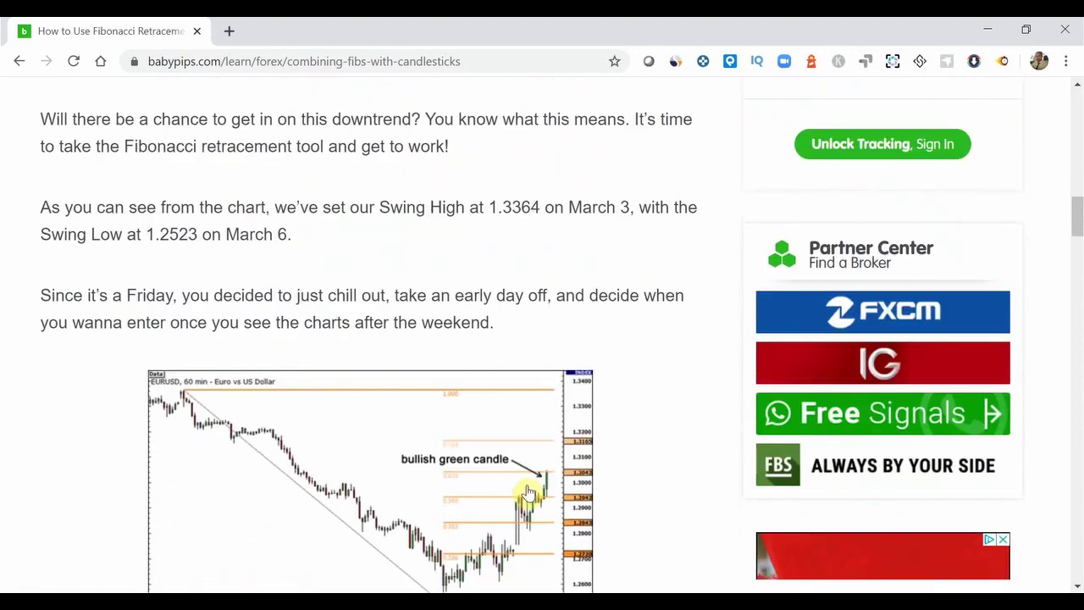
scroll(528, 492, "down", 2)
scroll(527, 492, "down", 4)
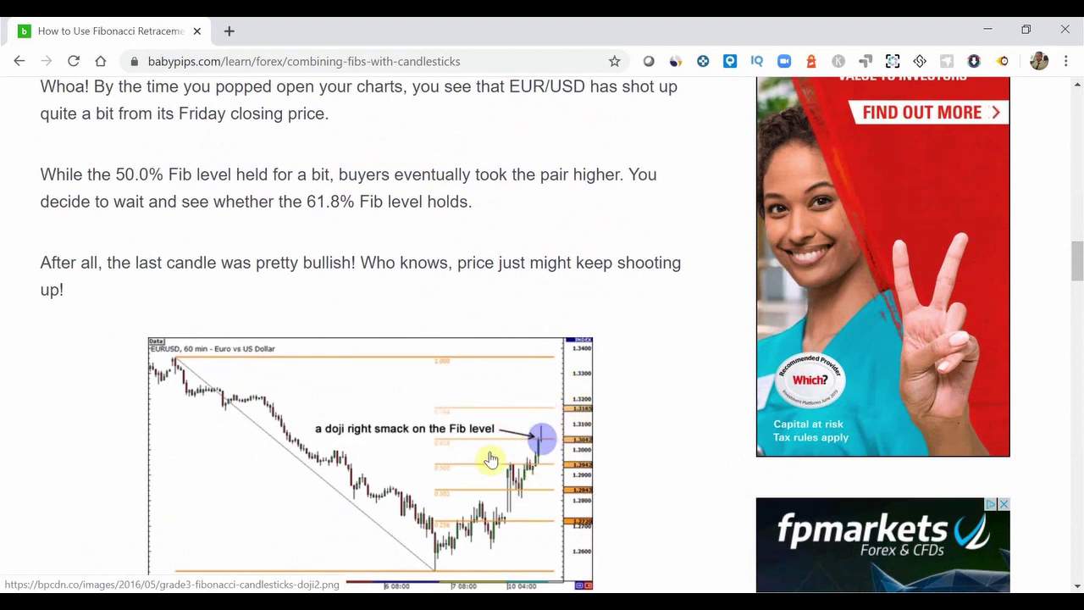
scroll(491, 454, "down", 1)
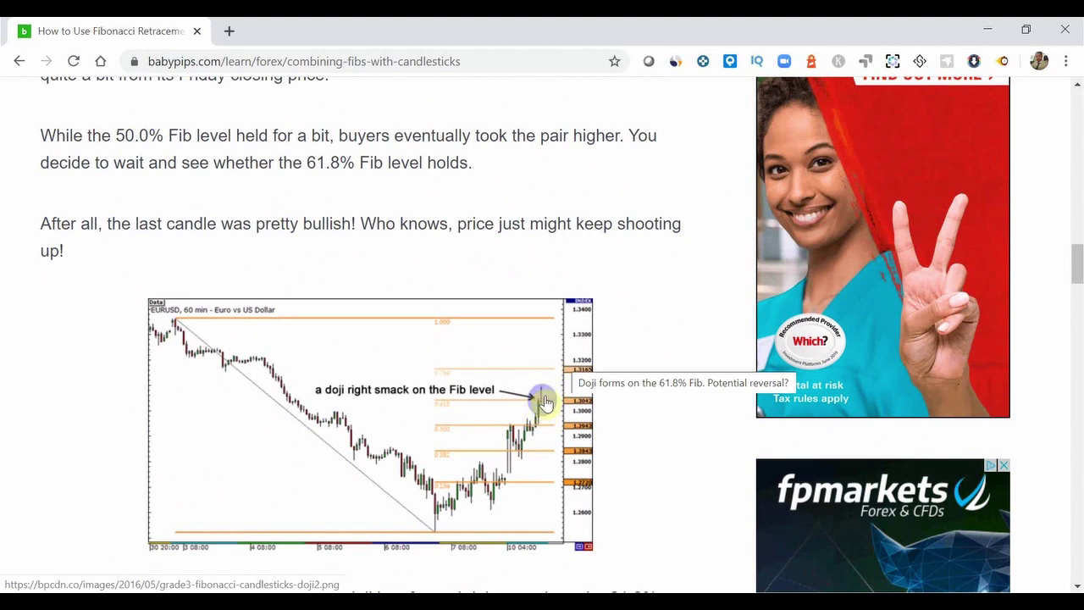
scroll(546, 403, "down", 7)
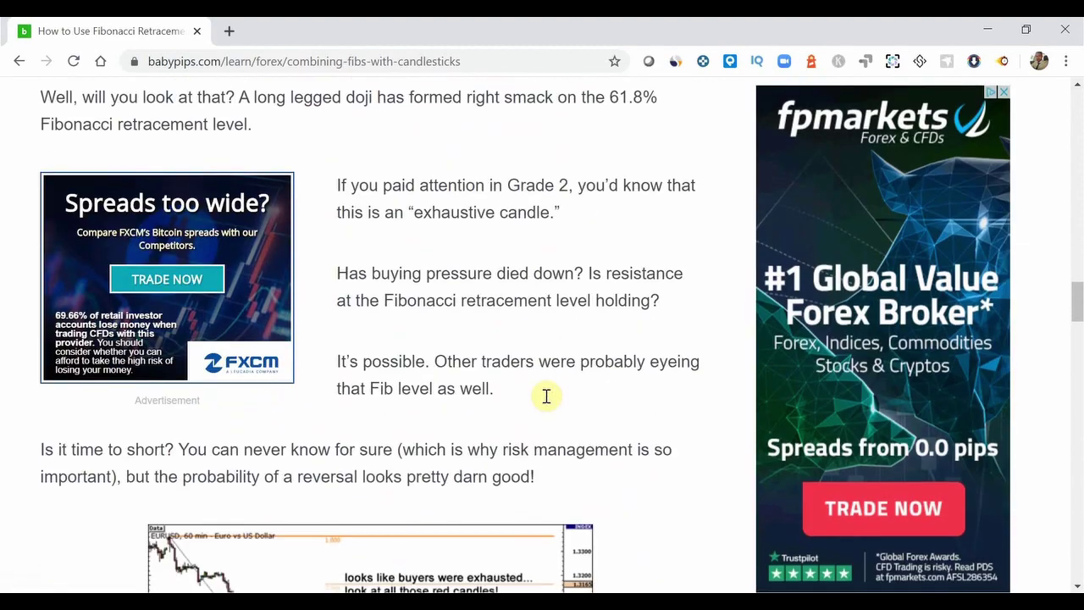
scroll(546, 395, "down", 2)
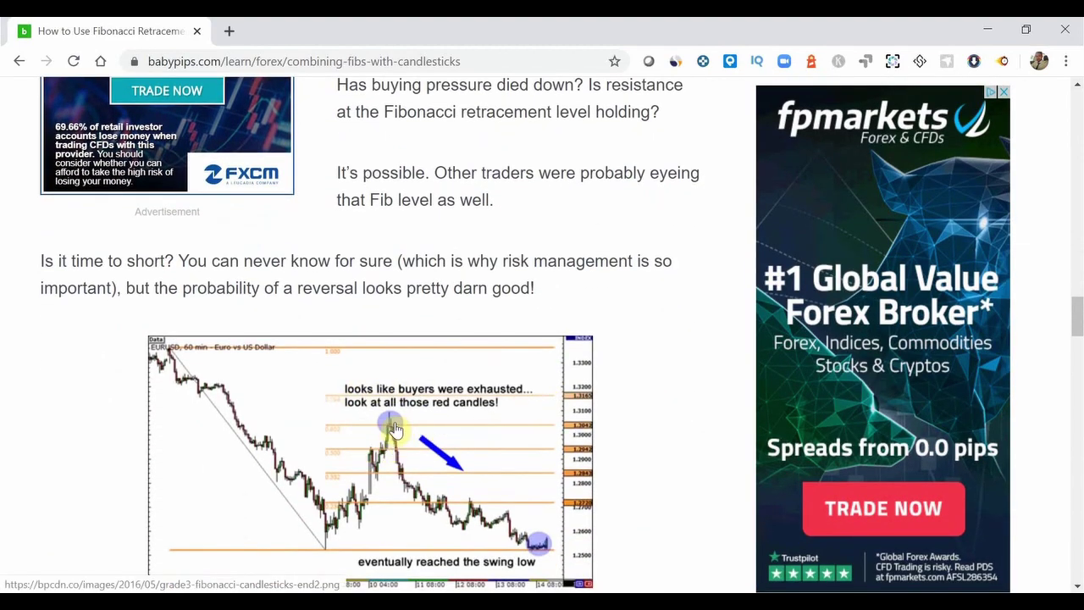
scroll(619, 443, "down", 1)
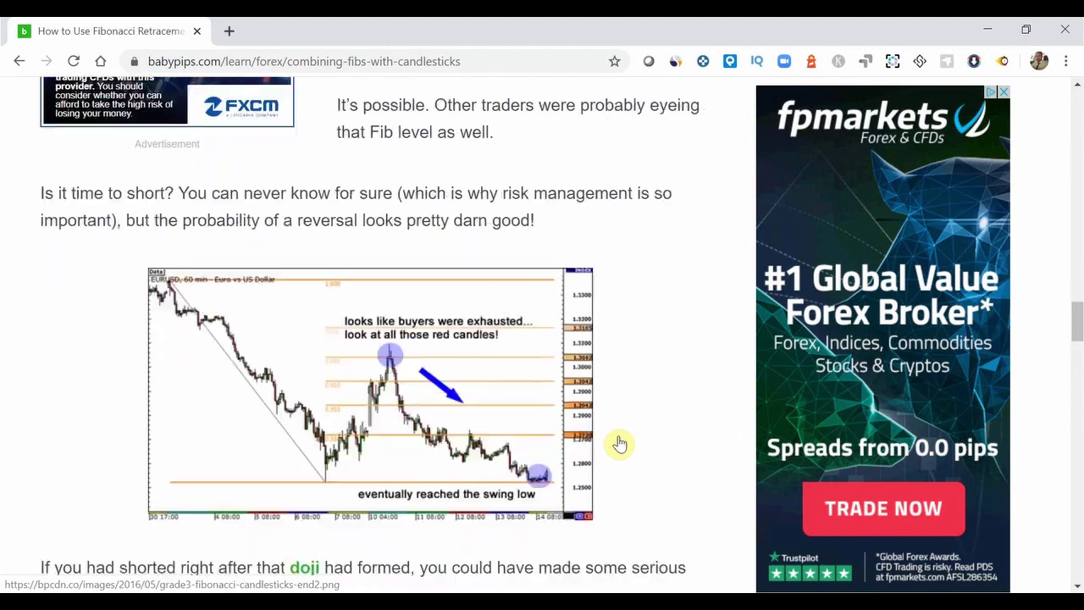
scroll(618, 443, "down", 1)
scroll(619, 444, "down", 3)
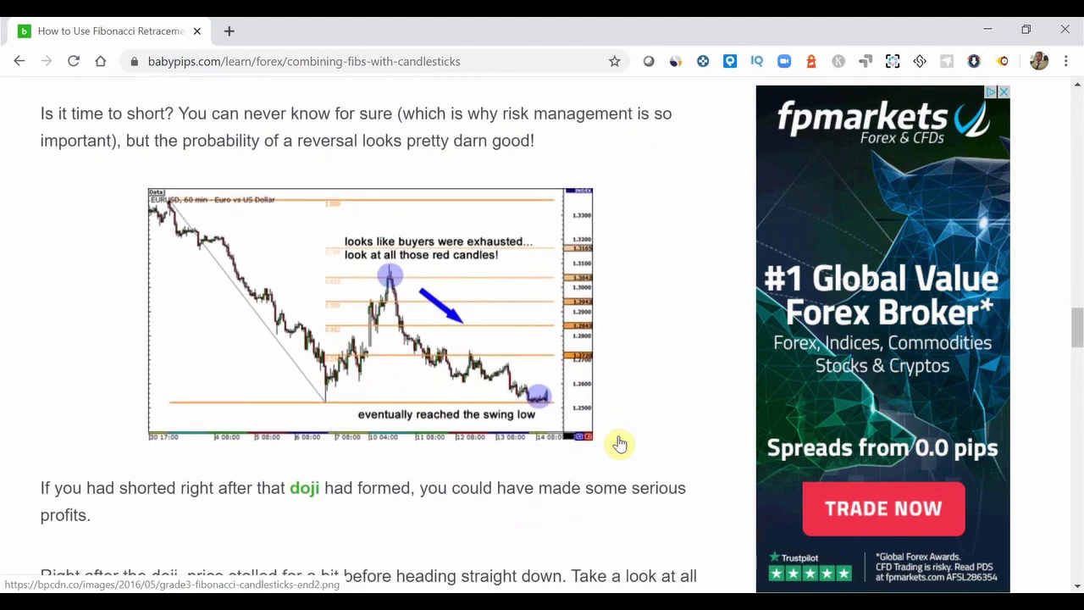
scroll(619, 436, "down", 9)
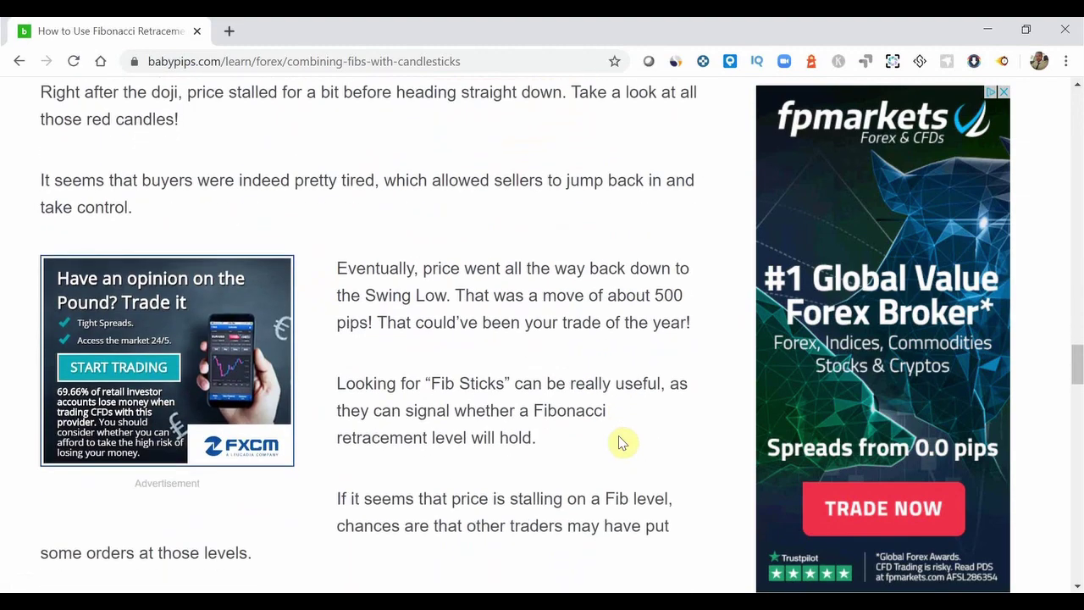
scroll(618, 442, "down", 3)
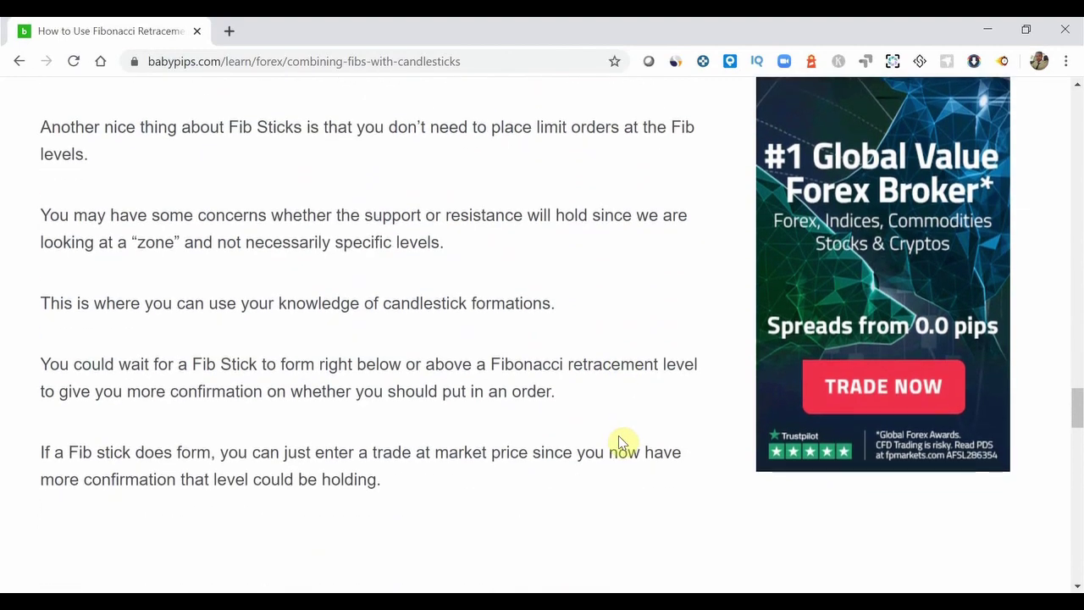
scroll(619, 442, "up", 10)
scroll(619, 442, "up", 10)
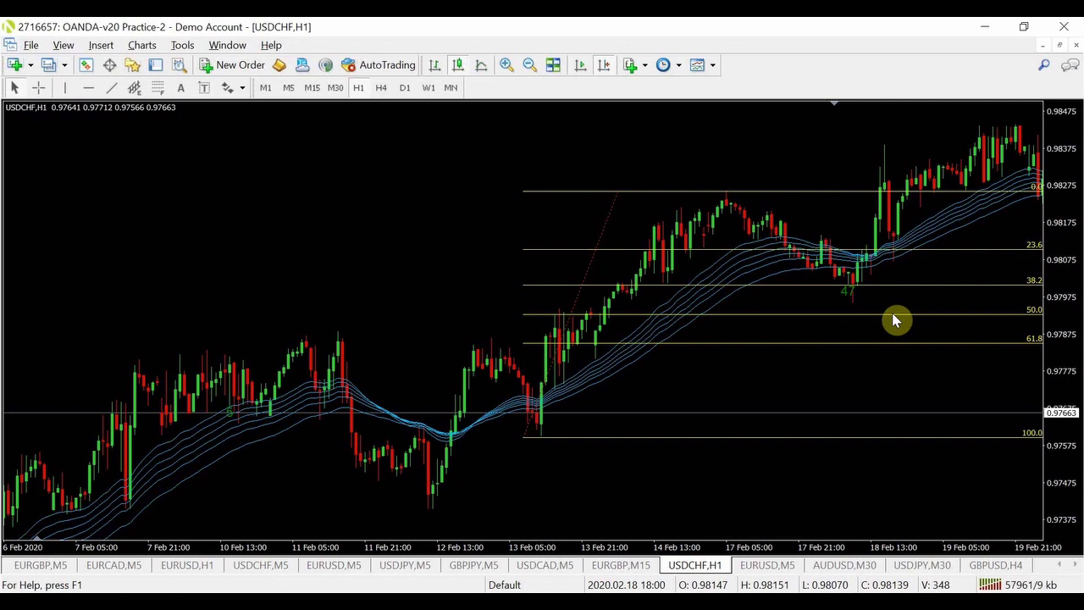
Bring up the shortcut menu on the USDCHF,H1 chart
right_click(386, 245)
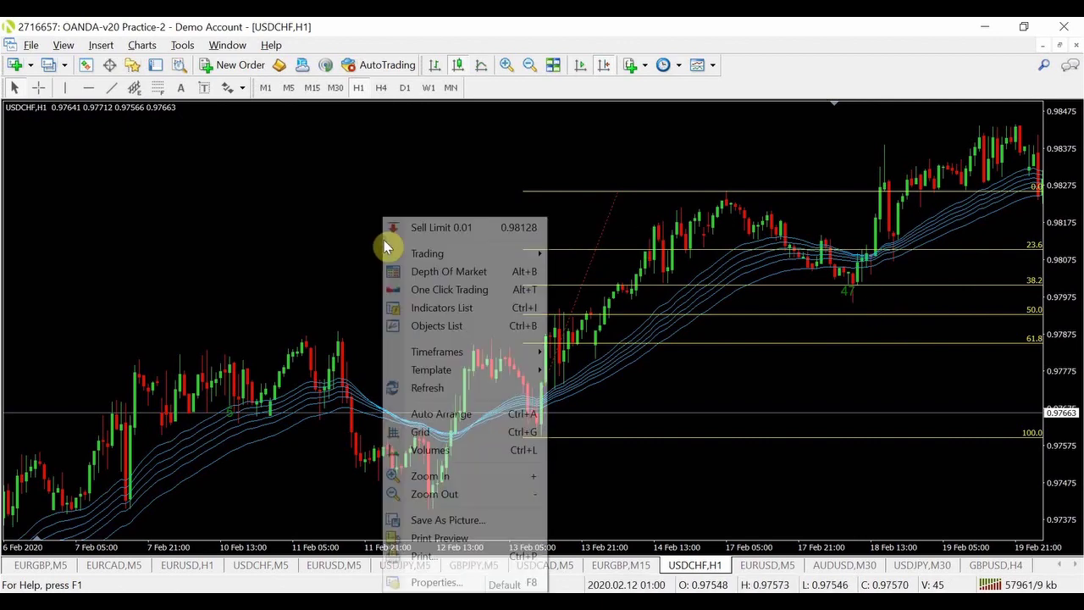
Open the OGT Price Action Indicator v1.3 for editing from the chart's Indicators List
left_click(419, 308)
left_click(199, 275)
left_click(346, 175)
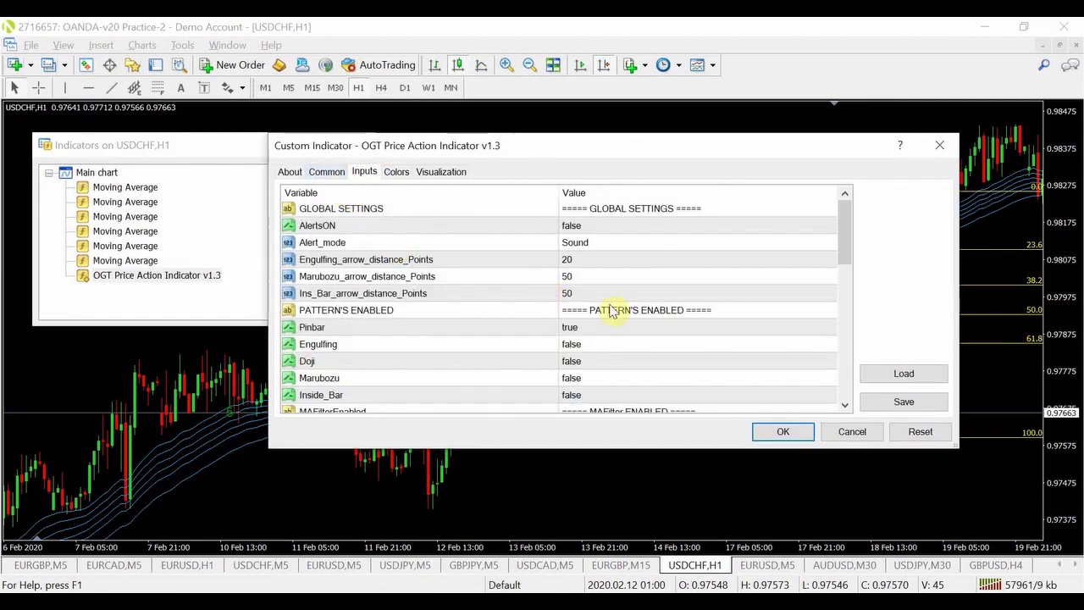
Set the indicator's Pinbar input to false and Engulfing to true
left_click(570, 328)
left_click(572, 330)
left_click(584, 349)
left_click(584, 347)
left_click(584, 347)
left_click(584, 349)
left_click(584, 359)
left_click(585, 346)
left_click(587, 370)
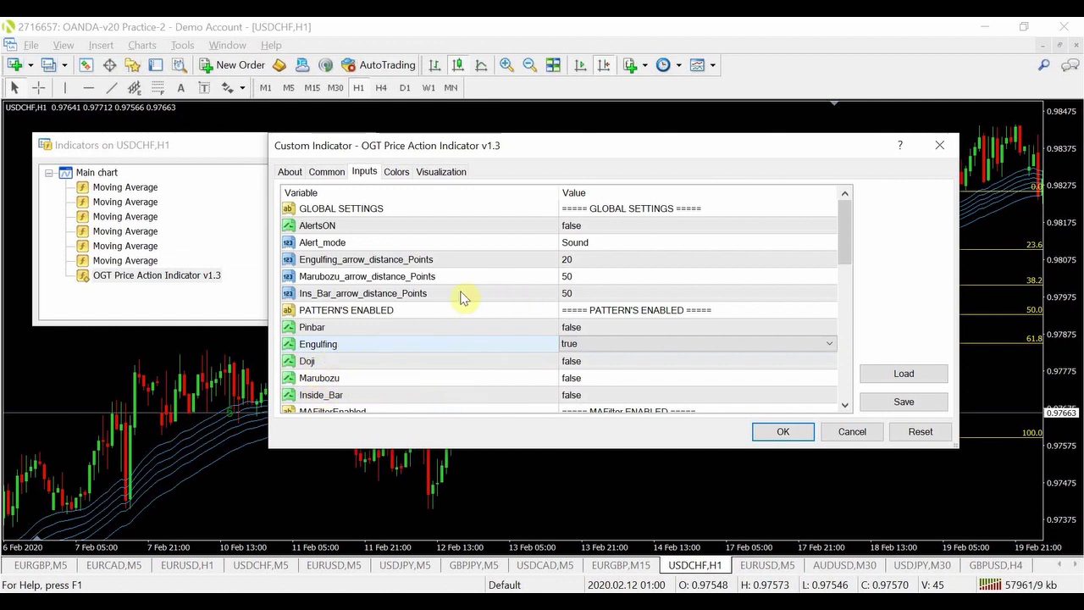
left_click(596, 350)
Apply the new OGT settings with OK and close the Indicators List
mouse_move(839, 233)
left_mouse_down()
mouse_move(823, 369)
mouse_move(834, 226)
left_mouse_up()
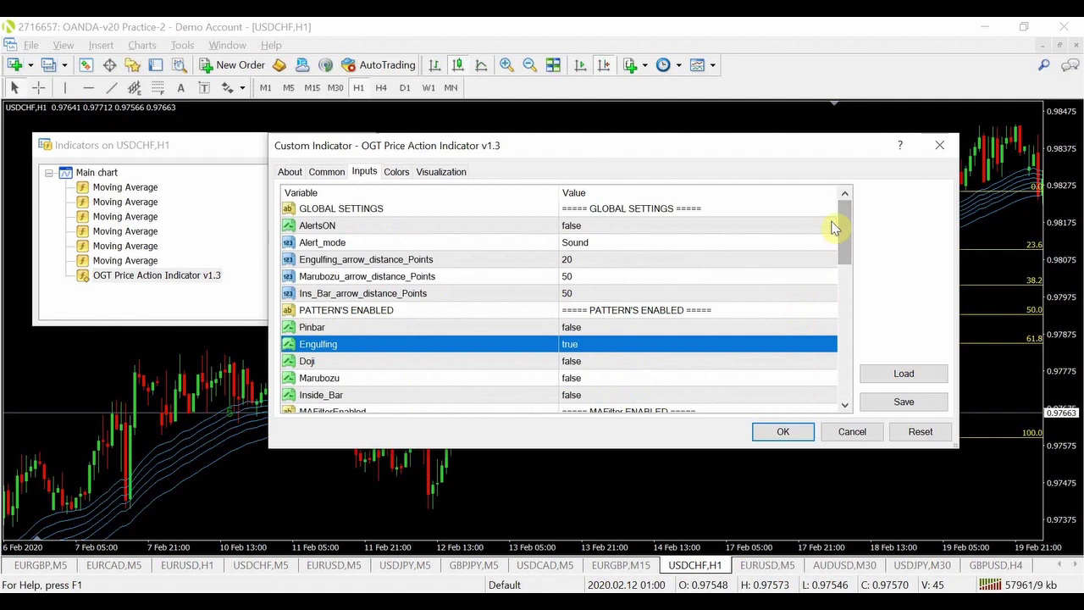
left_click(781, 433)
left_click(344, 311)
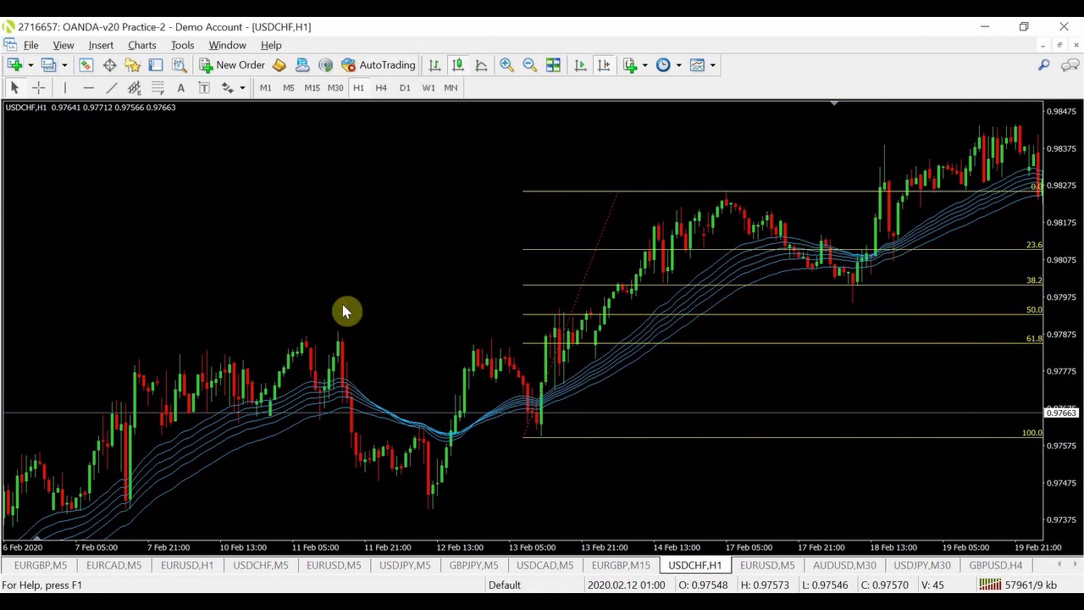